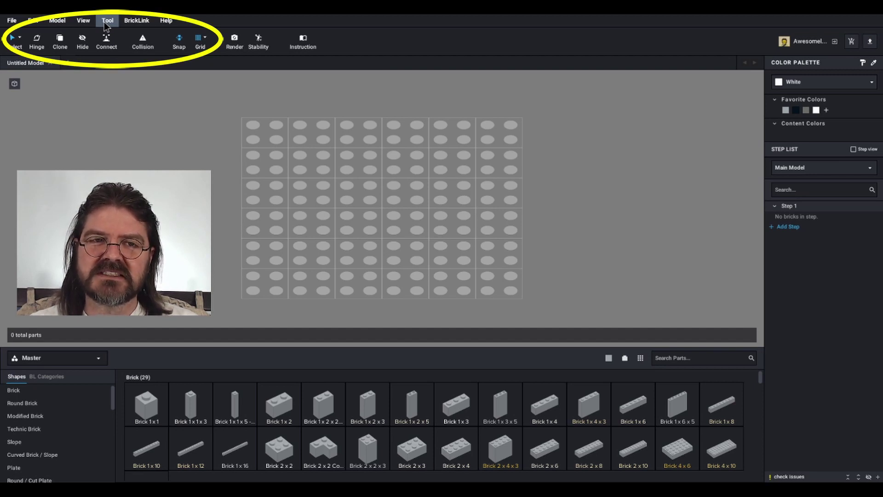
Step: Launch Part Designer from BrickLink Studio's Tool menu
click(104, 21)
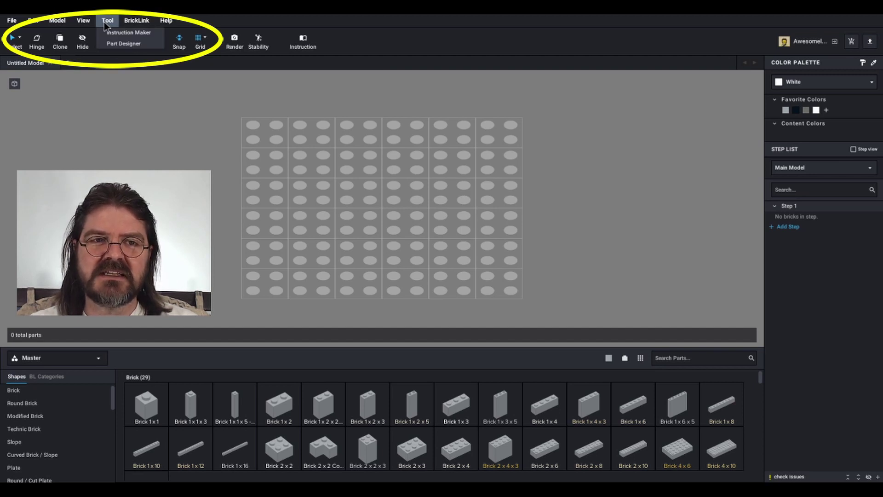
click(120, 44)
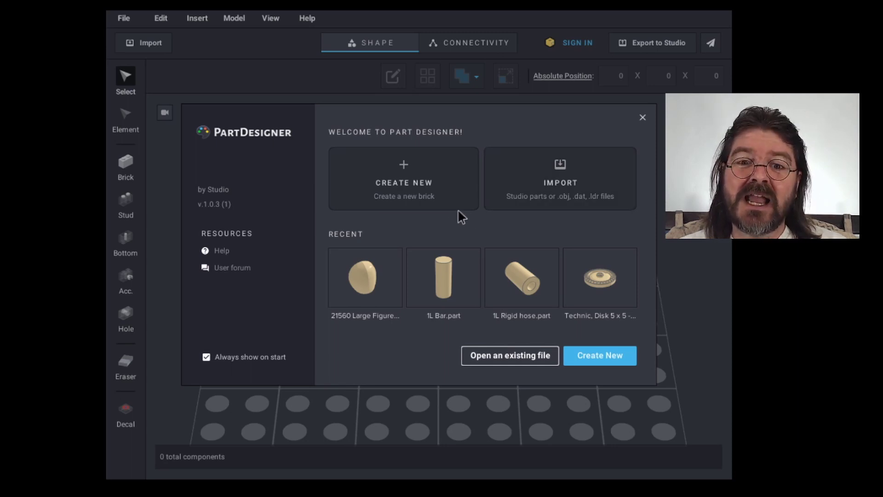
Step: Start a new decorated part and choose the round part shape
click(422, 174)
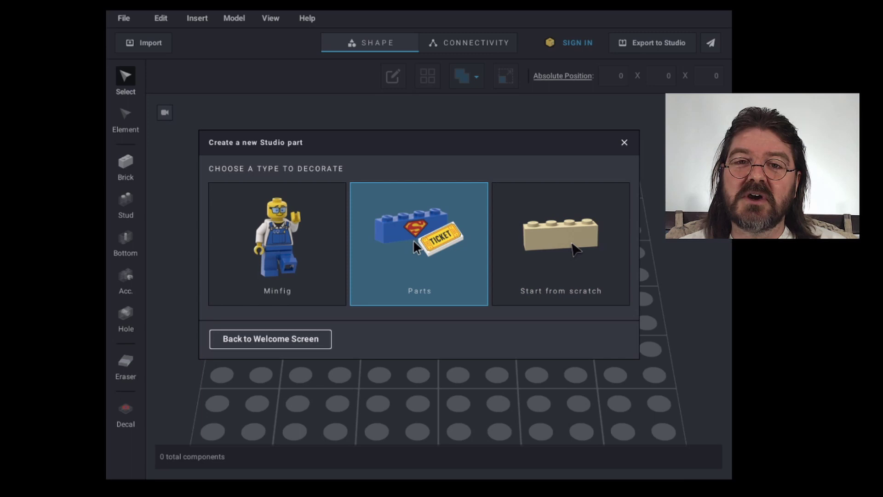
click(426, 244)
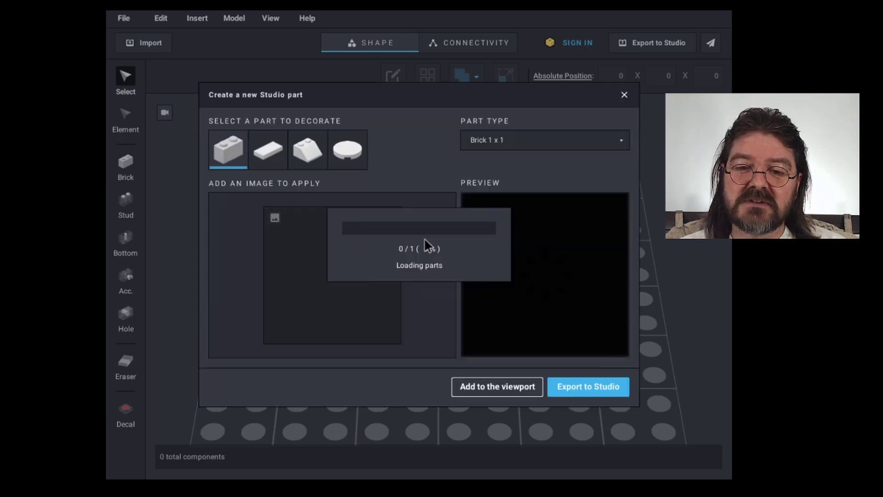
click(277, 152)
click(307, 151)
click(348, 151)
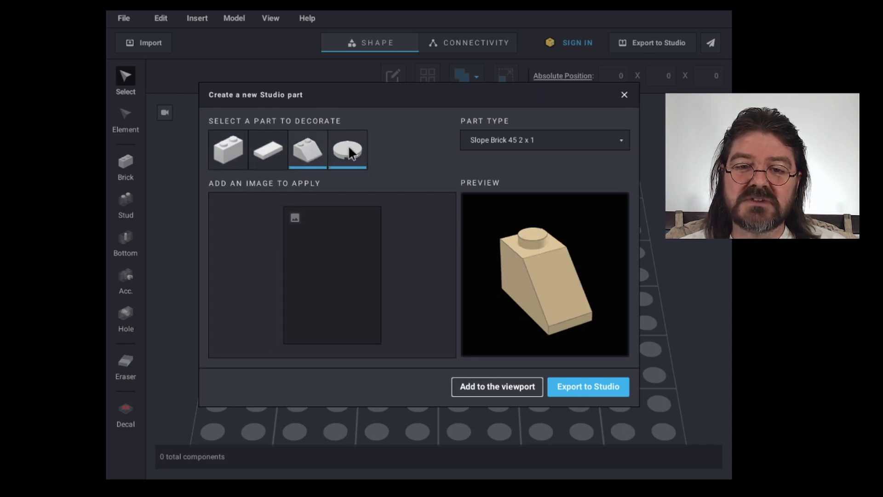
Step: Set the part type to Tile 2 x 2 Round
click(593, 146)
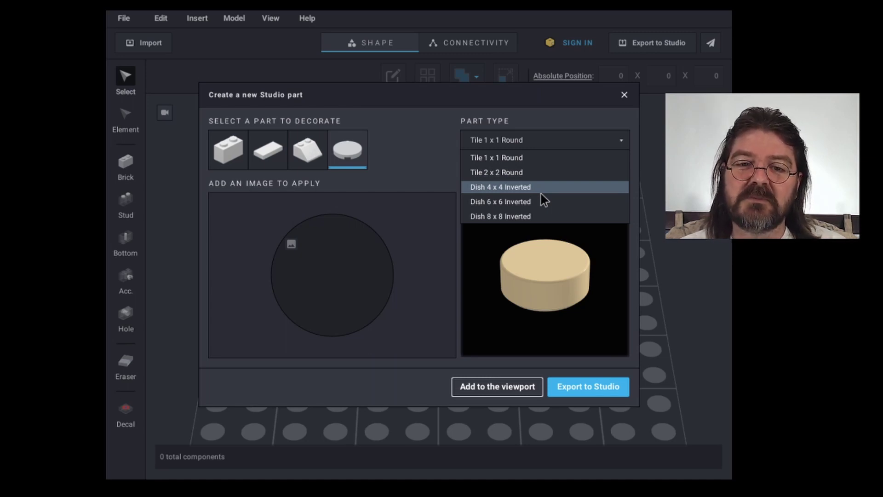
click(312, 146)
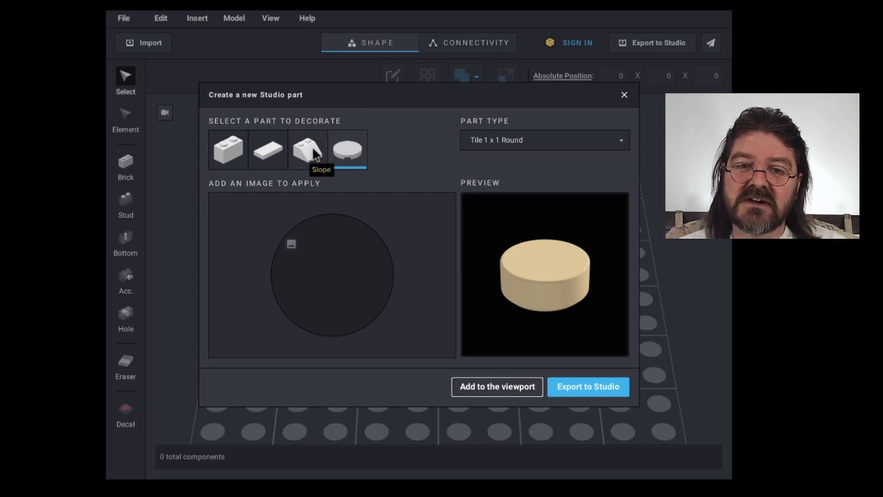
click(536, 142)
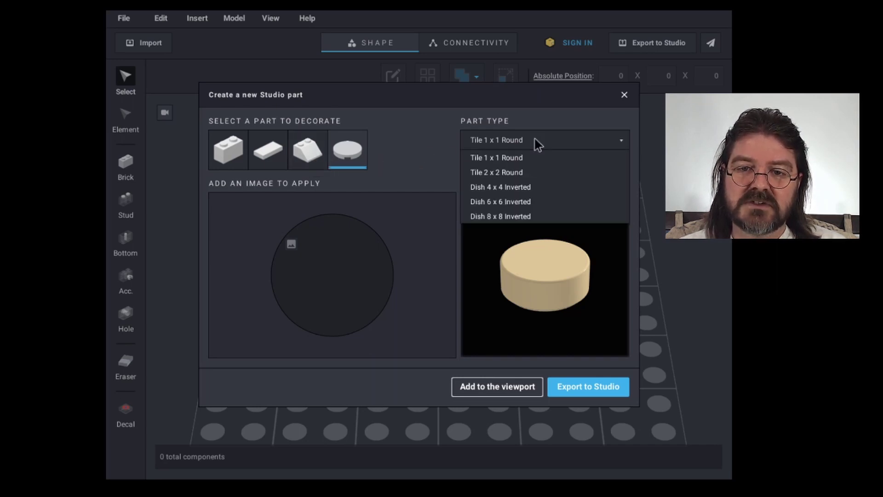
click(523, 172)
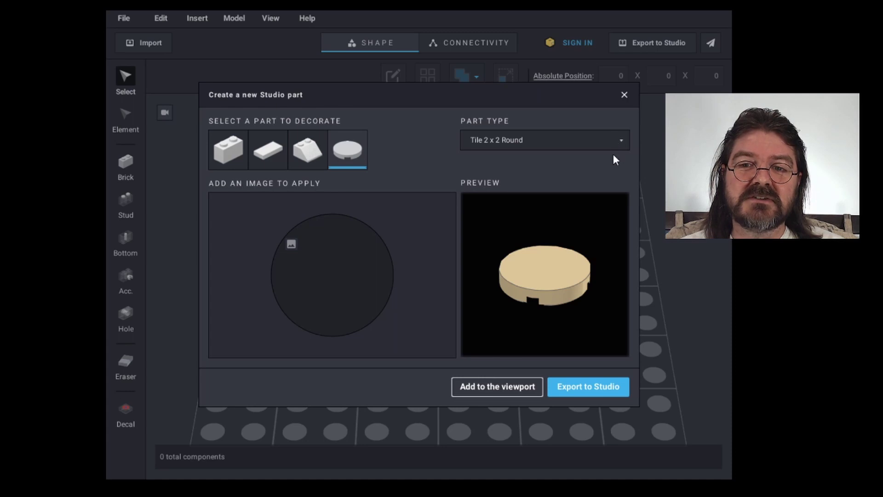
Step: Paste the Playwell Bricks logo, fit it within the tile's circle, and export the tile to Studio
key(ctrl+v)
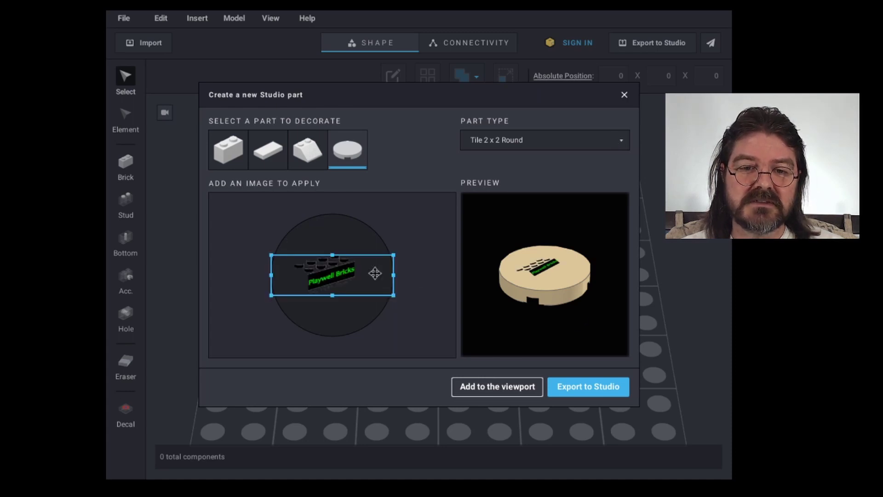
drag(392, 253, 430, 230)
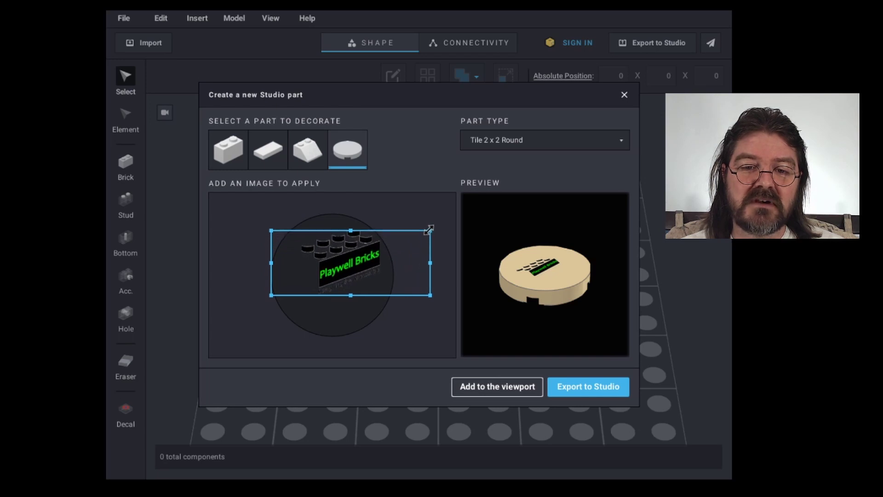
drag(270, 295, 252, 324)
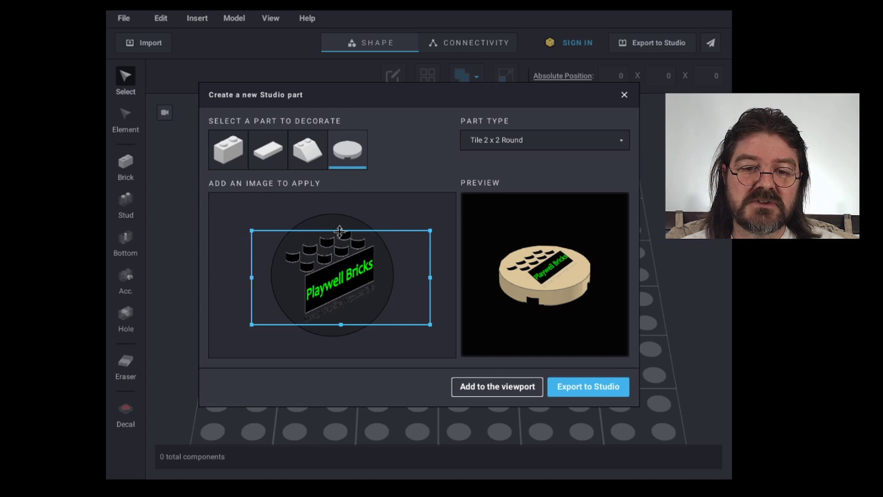
drag(334, 231, 335, 240)
drag(332, 325, 340, 317)
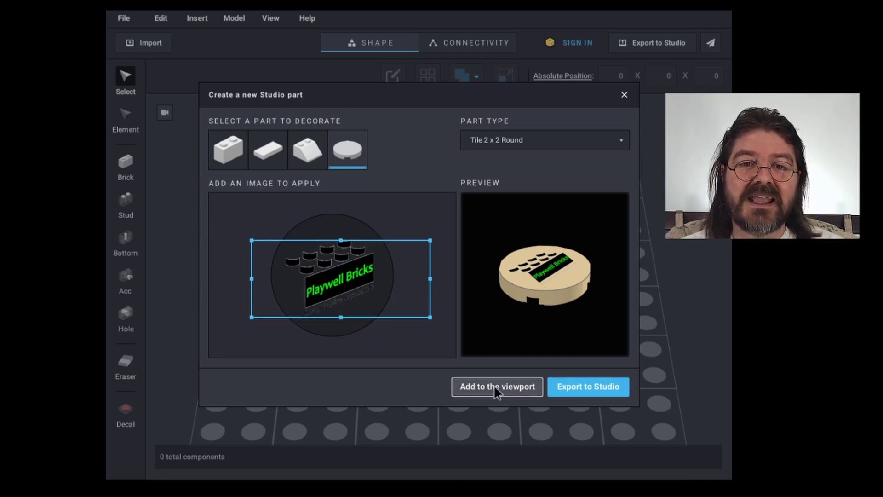
click(496, 387)
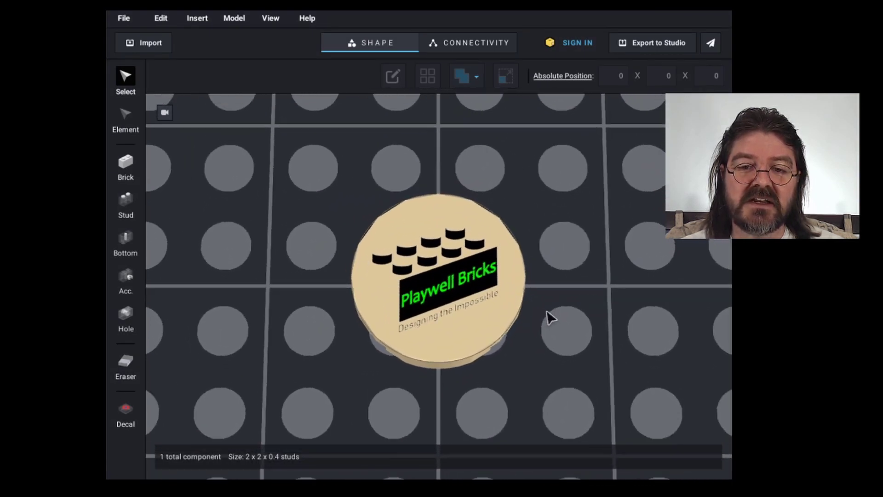
click(658, 45)
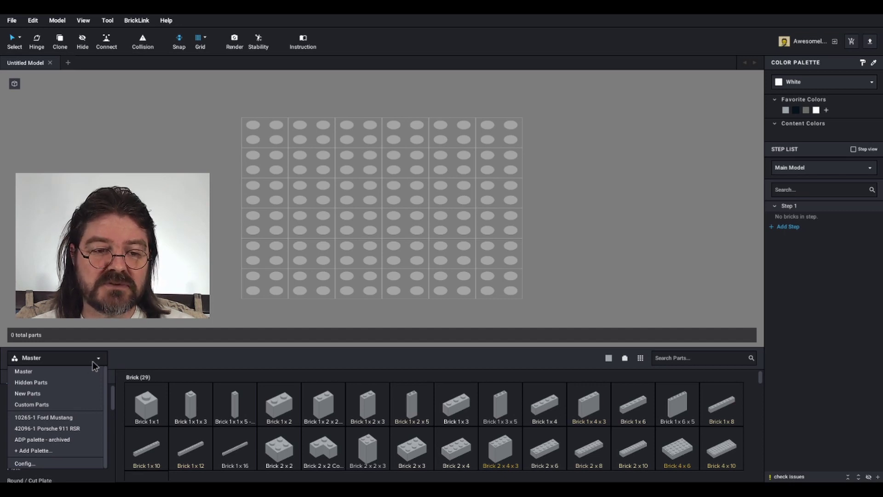
Step: Place Tile Round 2x2 from Custom Parts onto the baseplate and select it
click(49, 404)
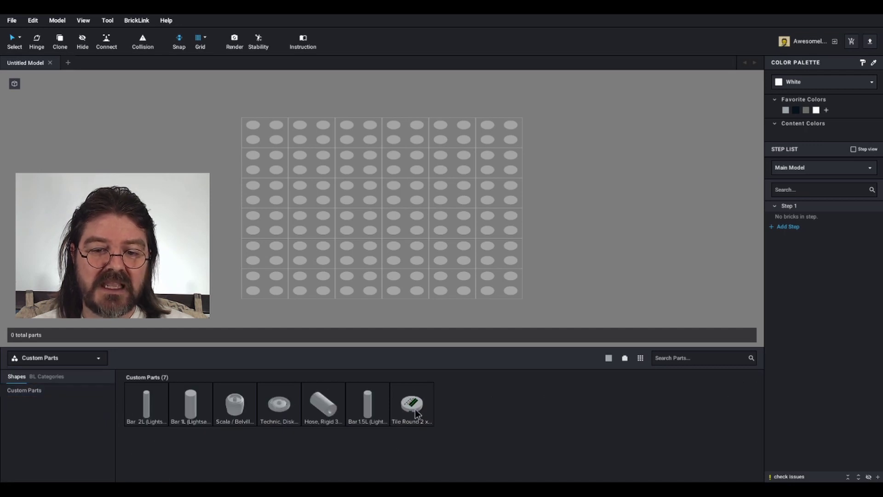
drag(416, 414, 408, 239)
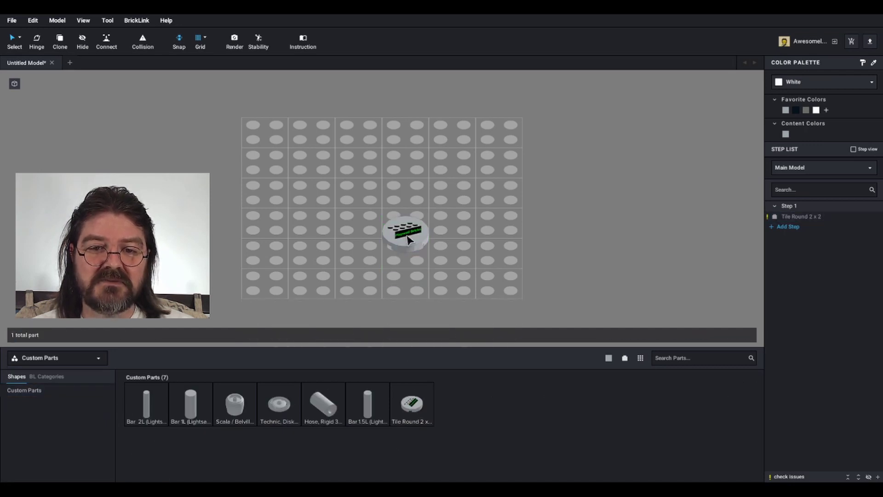
click(408, 239)
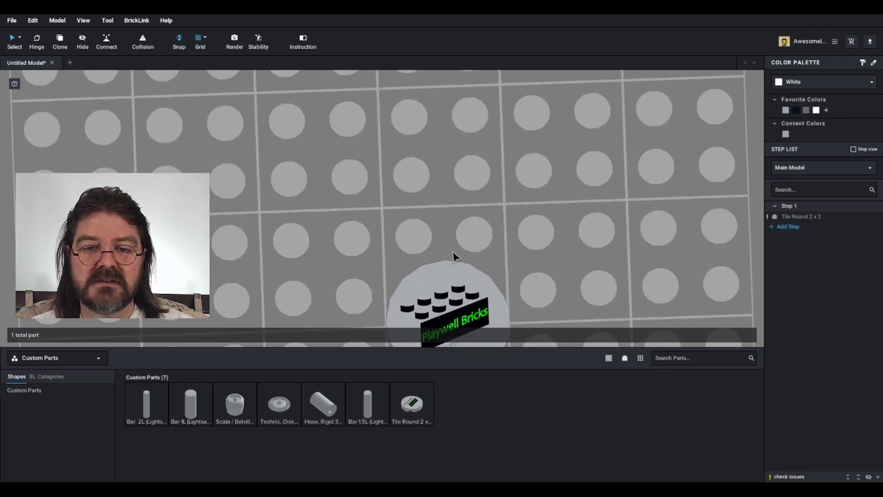
right_drag(454, 255, 446, 206)
click(446, 206)
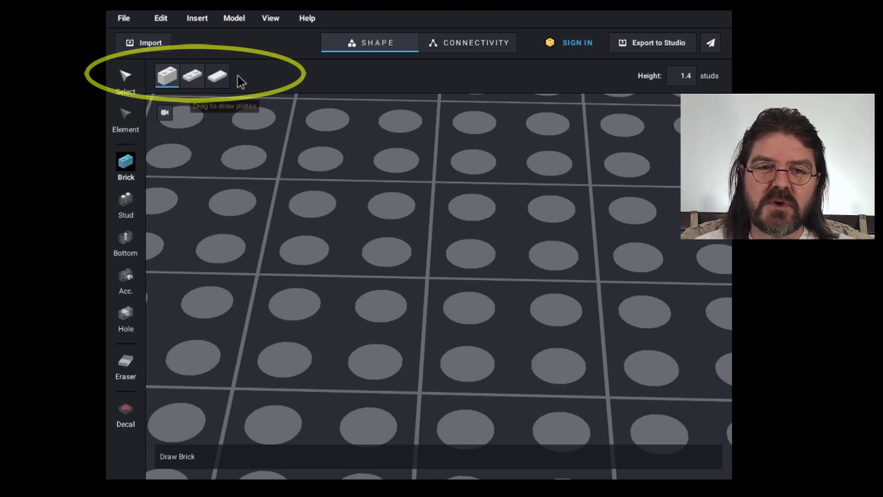
Step: Draw a tan 1 x 5 plate with five studs on the grid using the Plate tool
click(194, 79)
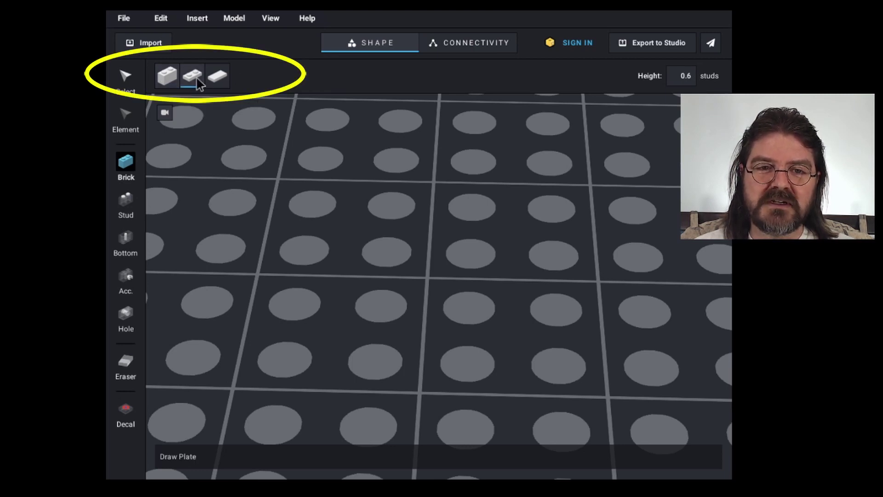
click(171, 82)
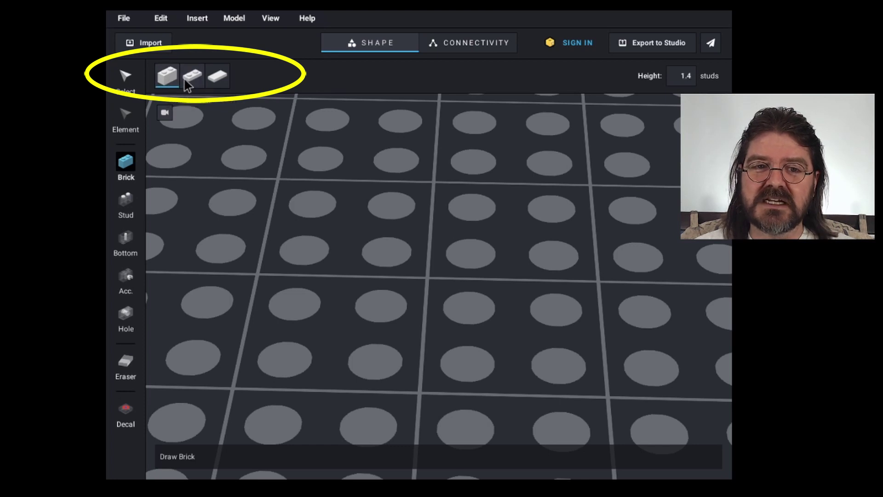
click(193, 78)
click(222, 79)
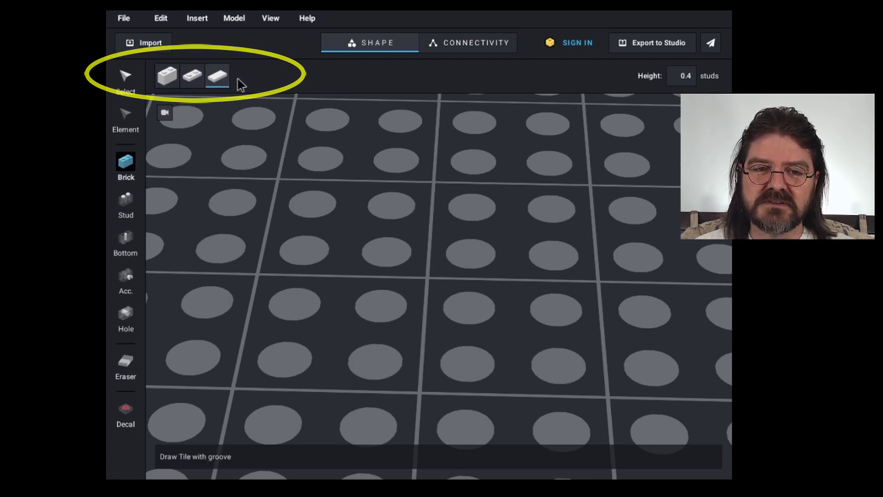
click(169, 79)
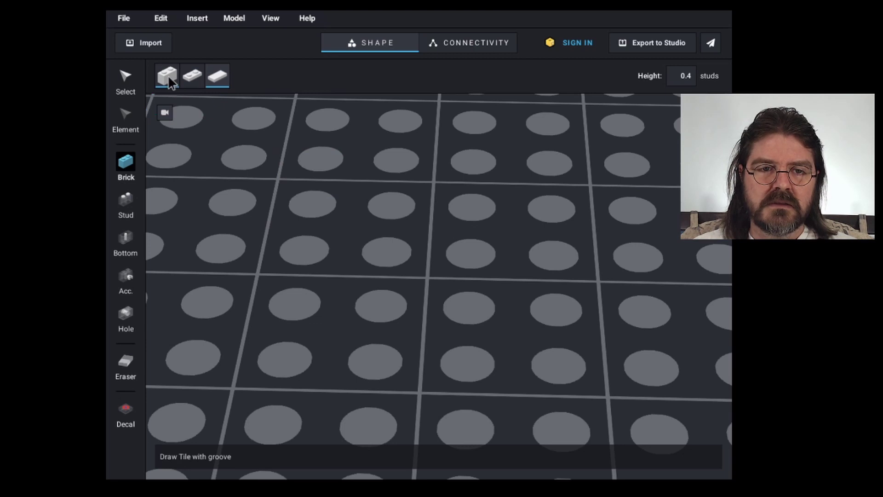
click(193, 77)
drag(302, 195, 714, 239)
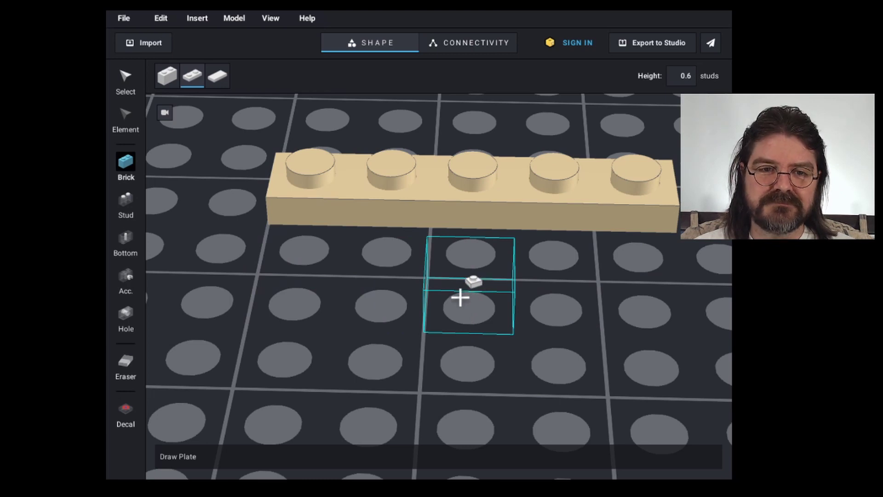
Step: Preview the hollow stud variant and the post and tooth underside variants
click(128, 203)
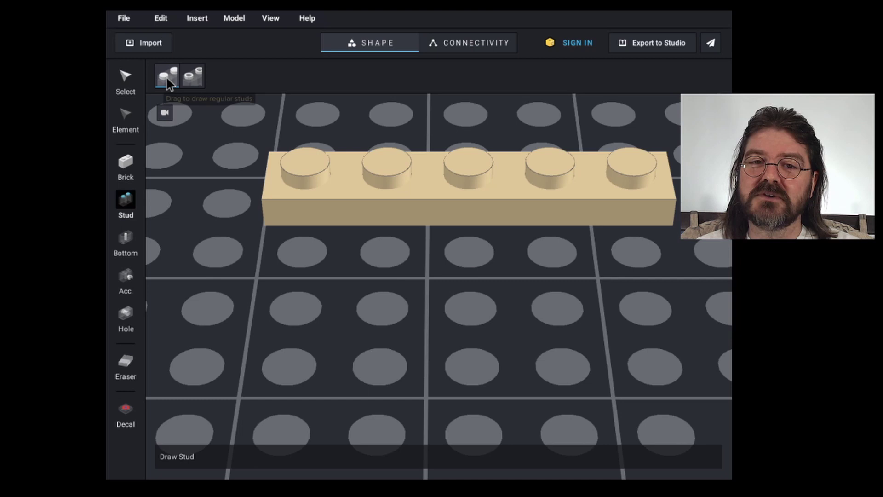
click(192, 76)
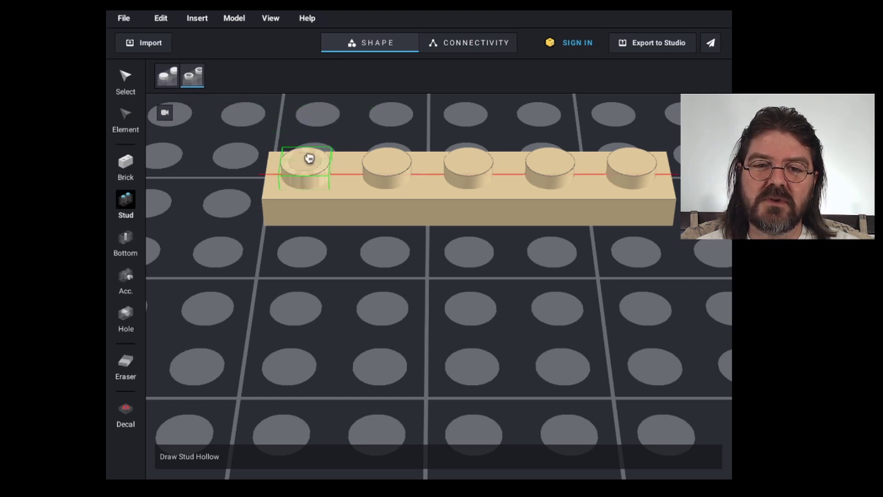
click(127, 239)
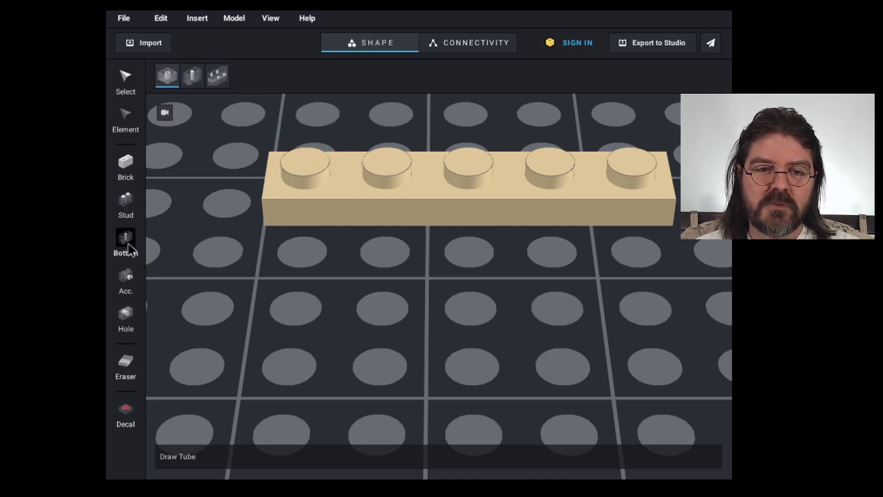
click(192, 76)
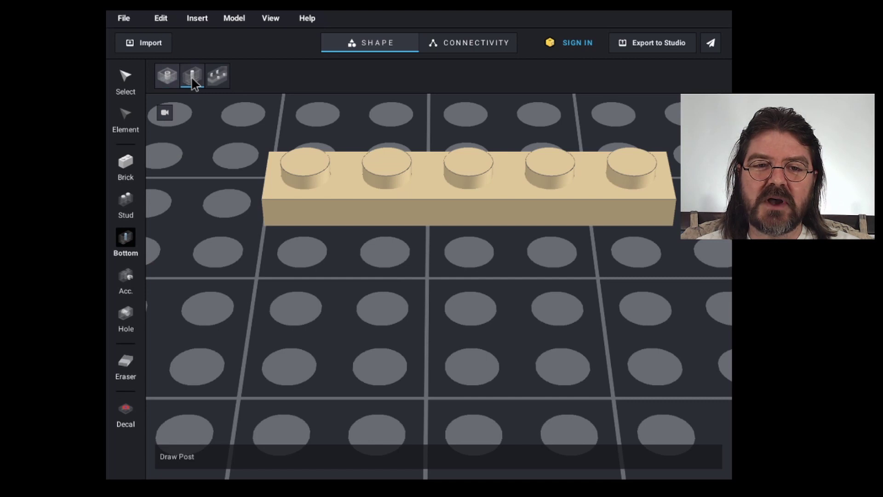
click(217, 76)
Step: Preview the clip, handle and pin accessories and round holes, then pick the Eraser
click(132, 289)
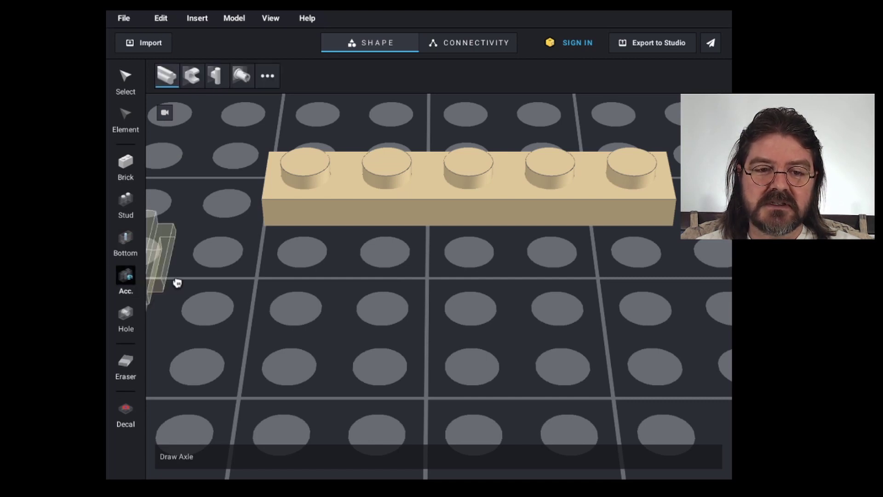
click(193, 76)
click(217, 73)
click(242, 76)
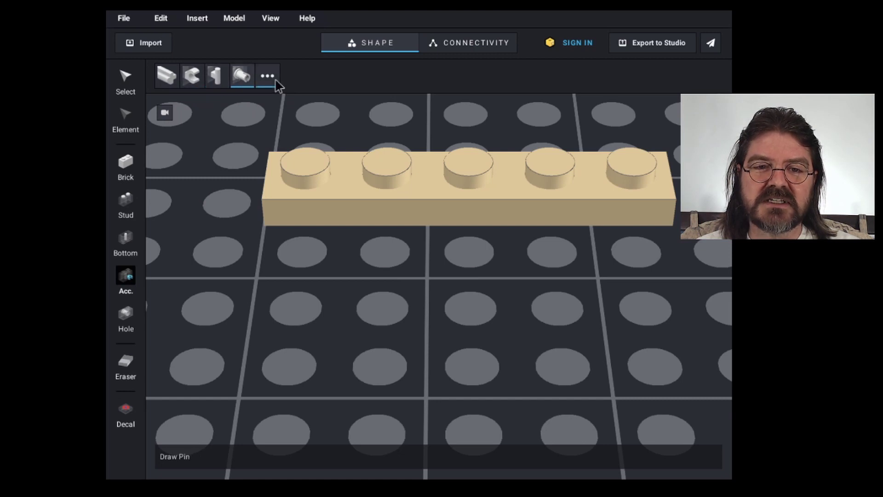
click(269, 78)
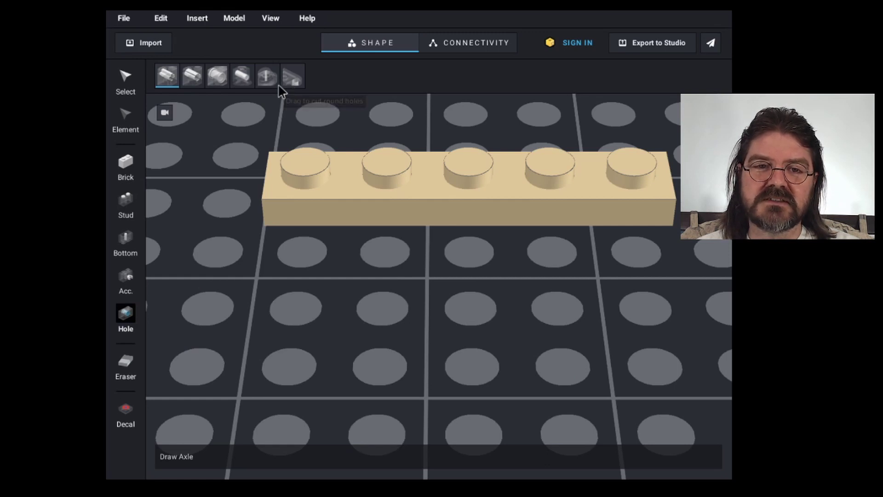
click(291, 75)
key(e)
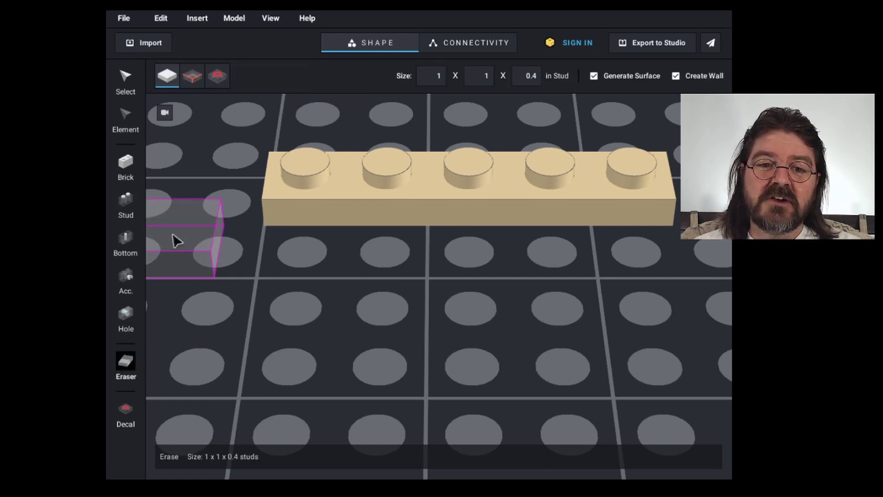
Step: Erase the plate's first four studs so only the right-end stud remains
click(306, 164)
click(395, 158)
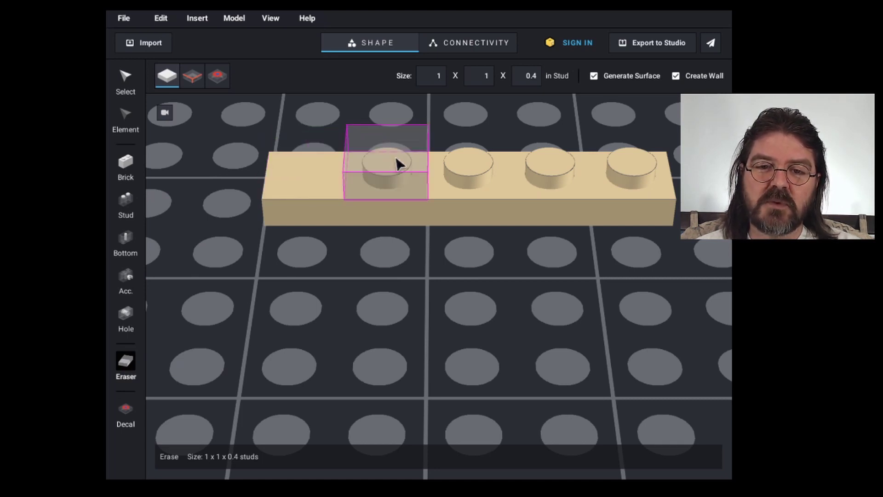
click(474, 158)
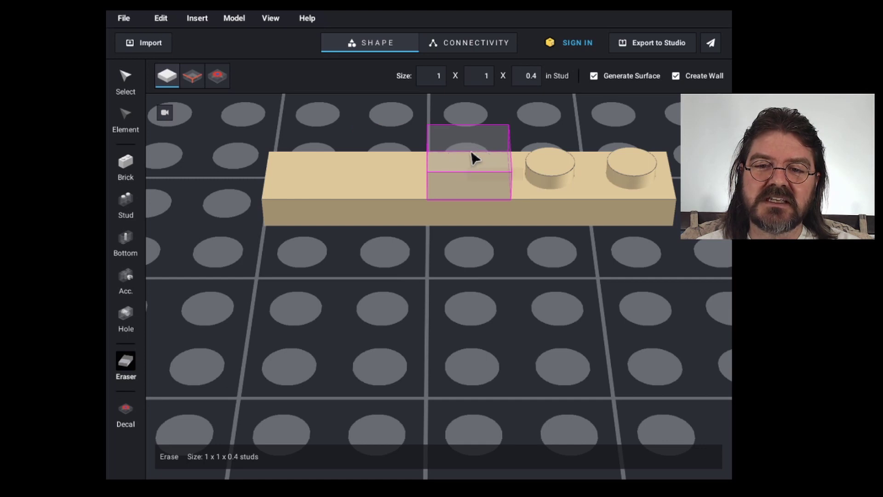
click(545, 161)
key(Escape)
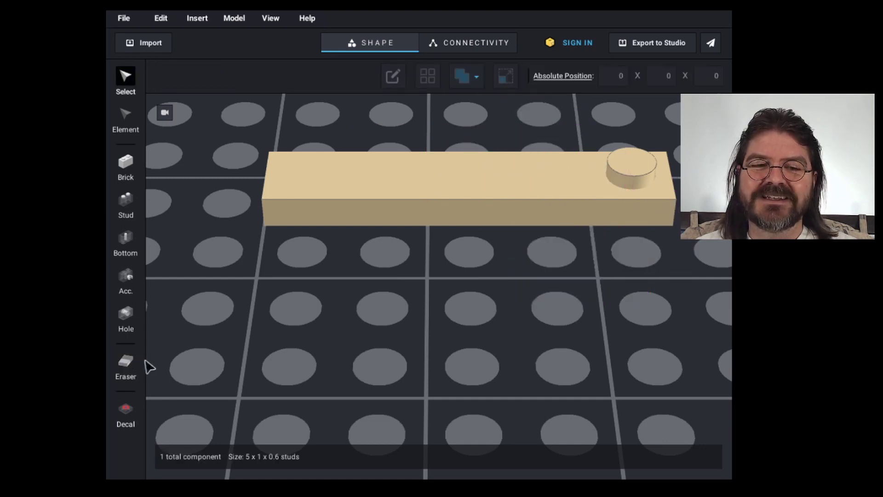
click(127, 410)
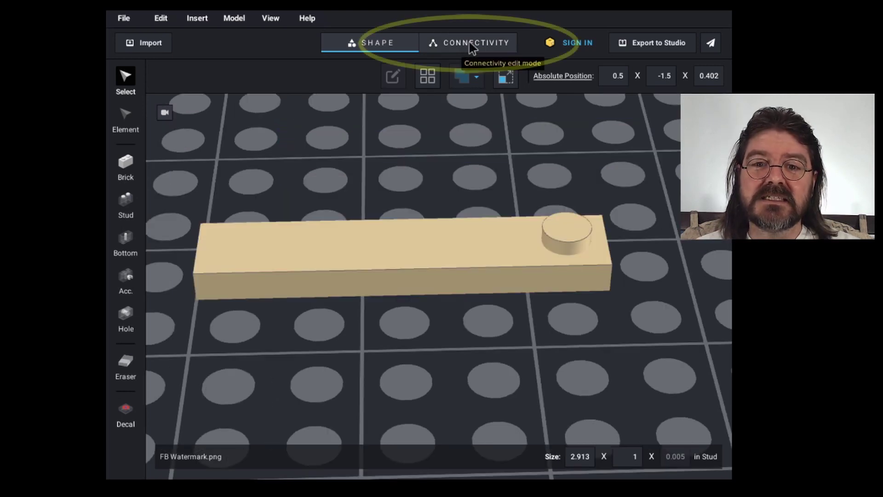
click(472, 46)
right_drag(614, 197, 570, 258)
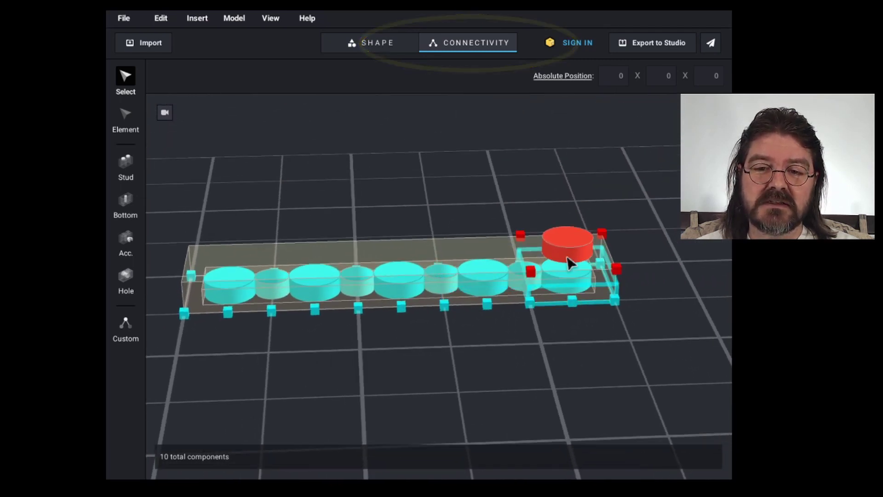
click(572, 248)
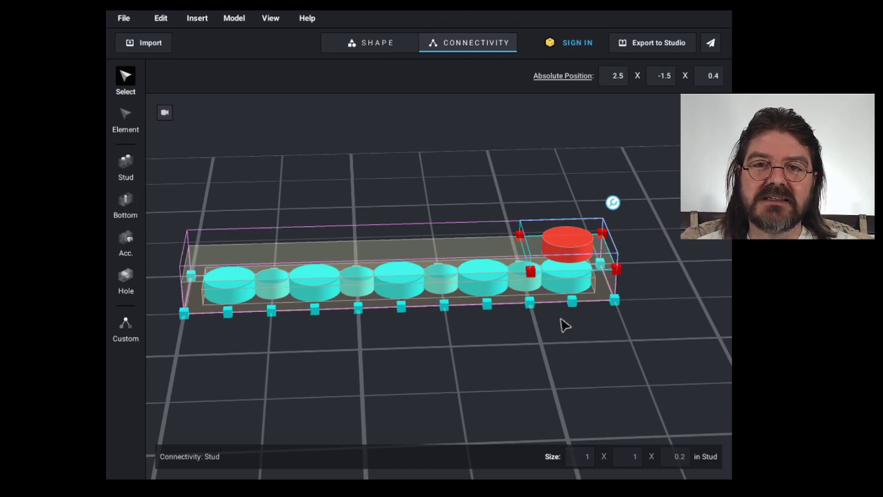
right_drag(565, 325, 558, 272)
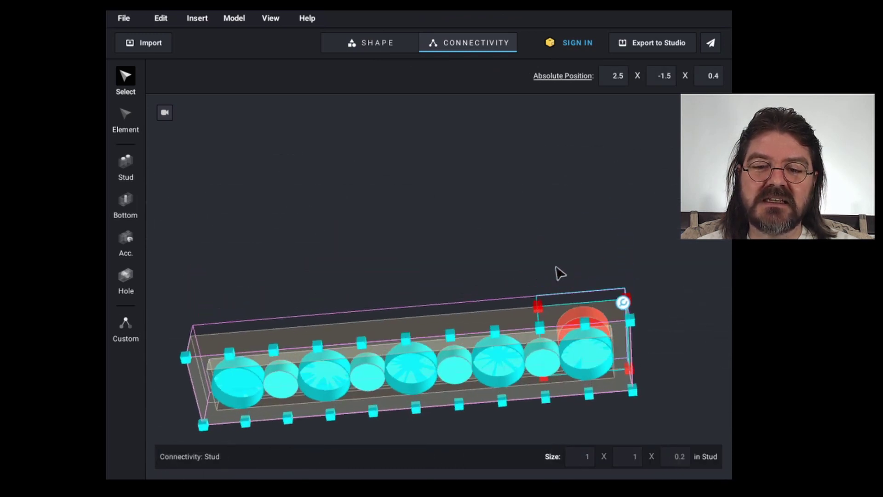
click(592, 367)
right_drag(475, 195, 579, 161)
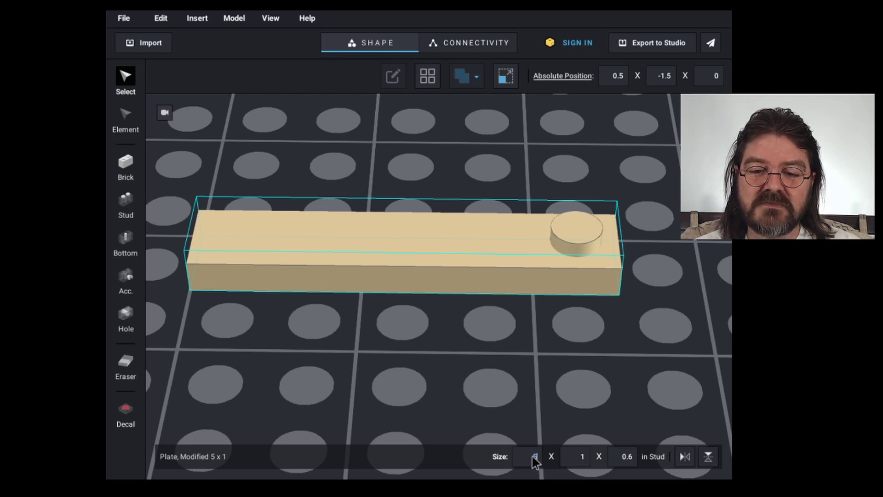
Step: Enter 6 in the plate's size field
text(6)
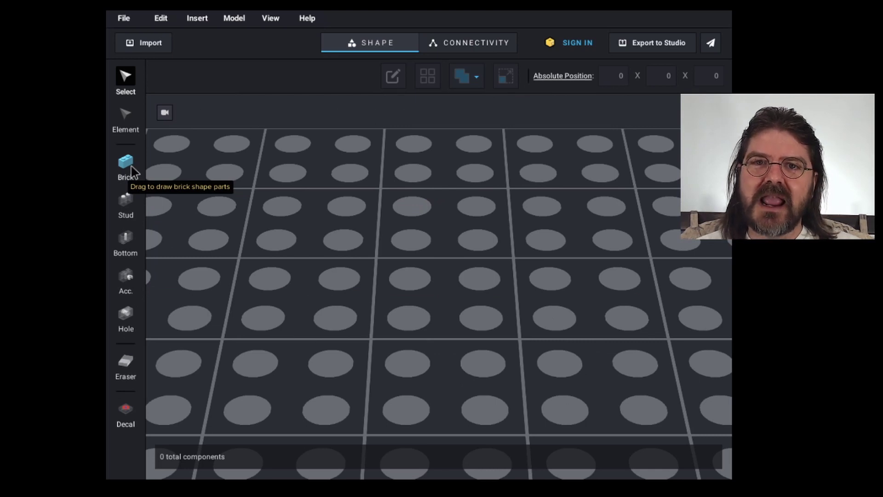
Step: Draw a 2 x 2 plate and inspect its underside tube from below
click(131, 167)
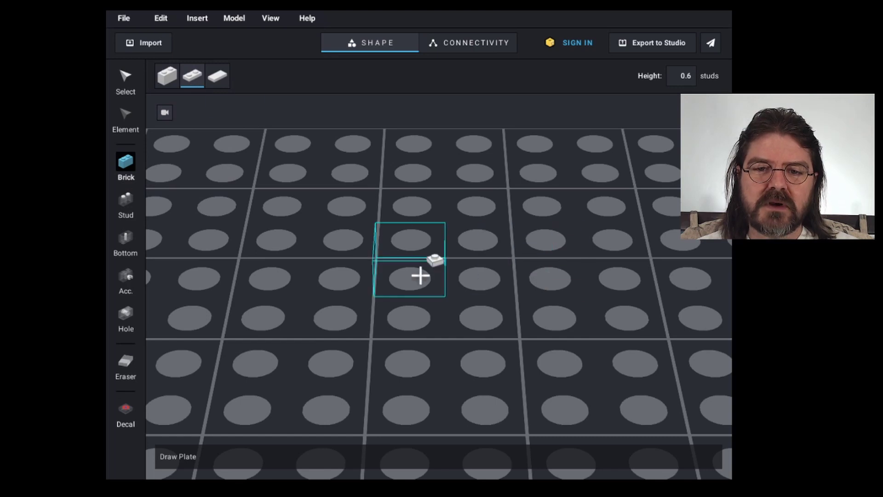
mouse_move(396, 270)
mouse_down()
mouse_move(467, 317)
mouse_move(492, 319)
mouse_up()
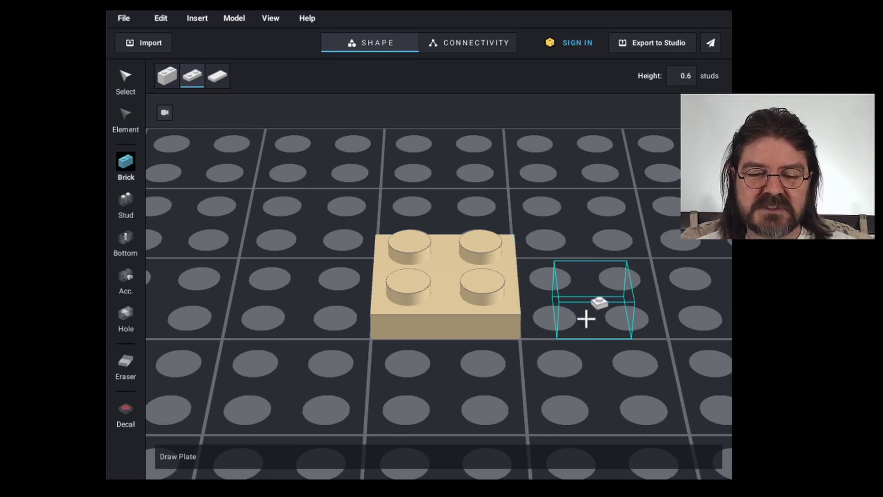
key(Escape)
right_drag(562, 336, 566, 296)
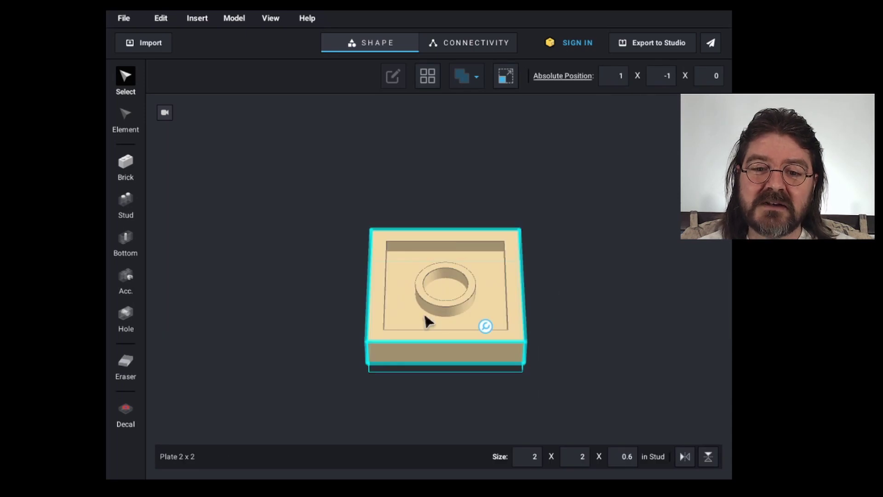
click(464, 310)
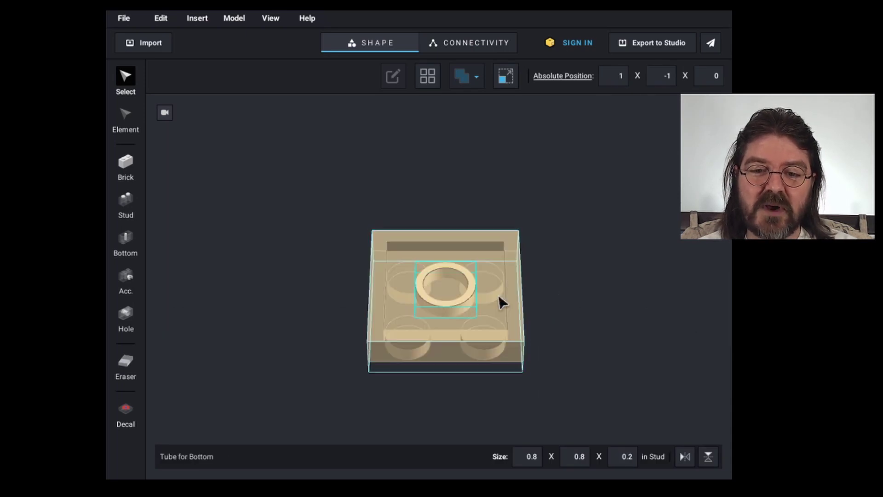
click(578, 288)
right_drag(576, 286, 568, 282)
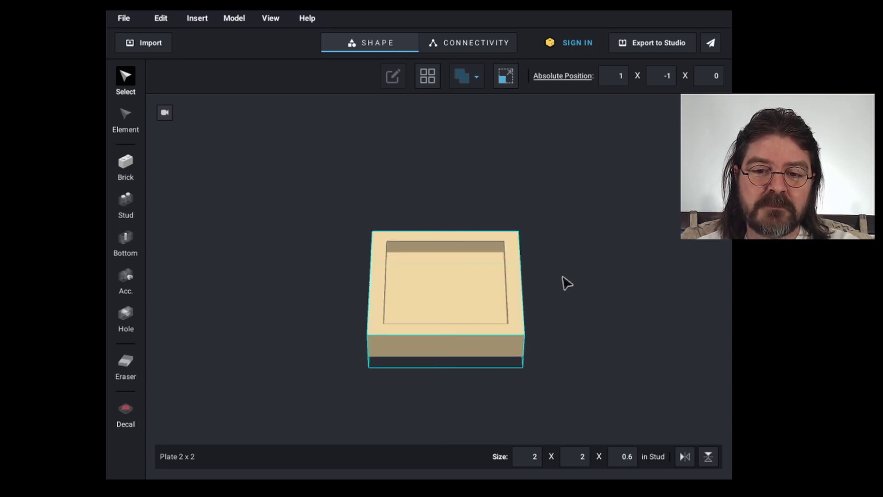
scroll(568, 282, up, 2)
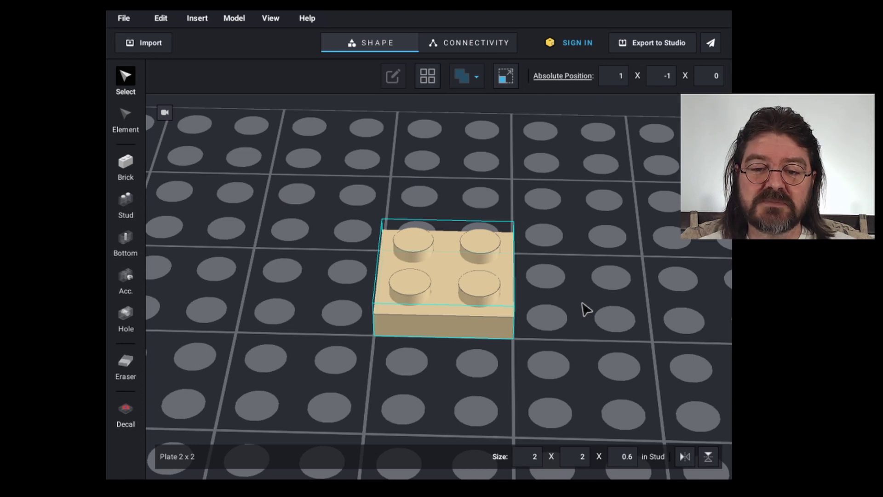
Step: Paste a copy of the 2x2 plate, flip it upside down and stack it onto the original
key(ctrl+v)
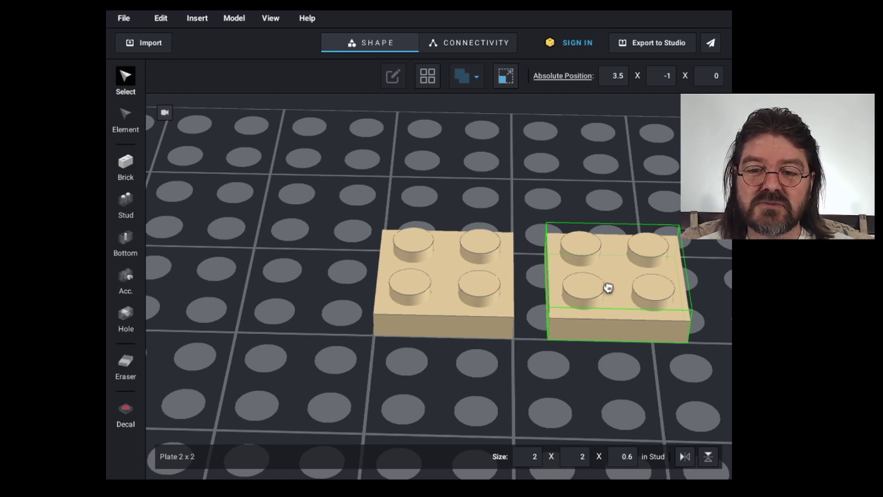
key(v)
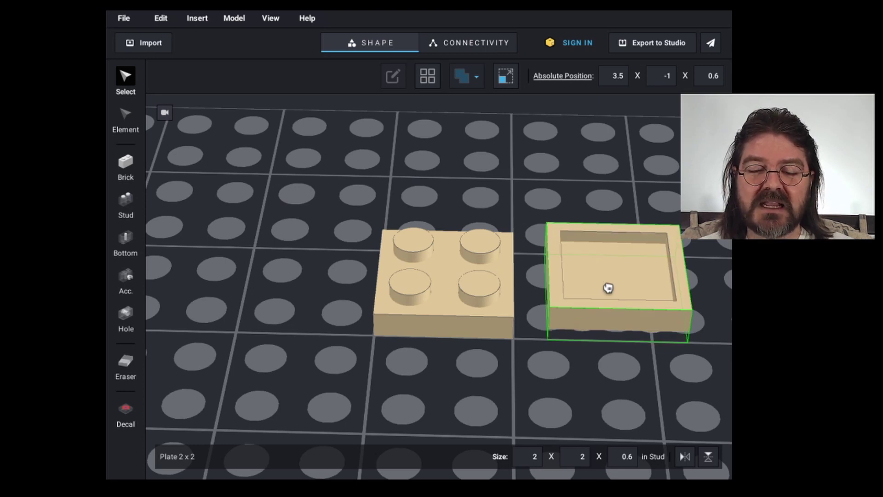
right_drag(608, 288, 520, 243)
drag(520, 243, 459, 312)
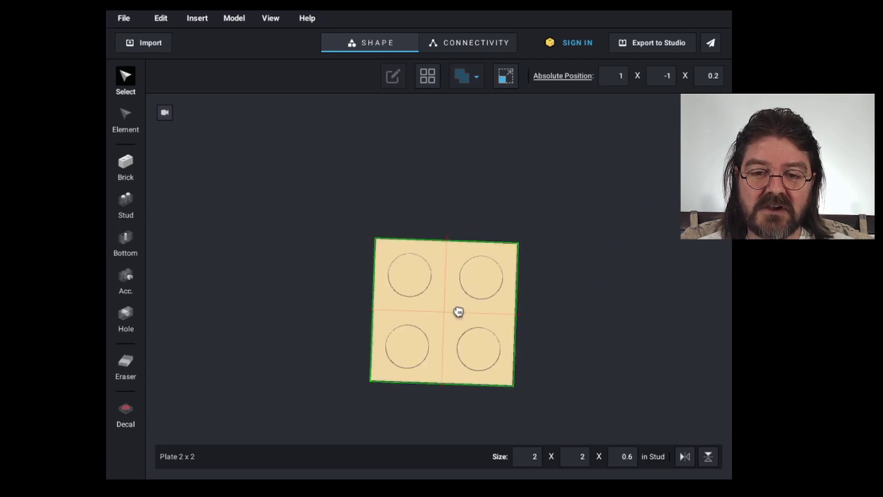
right_drag(560, 256, 551, 322)
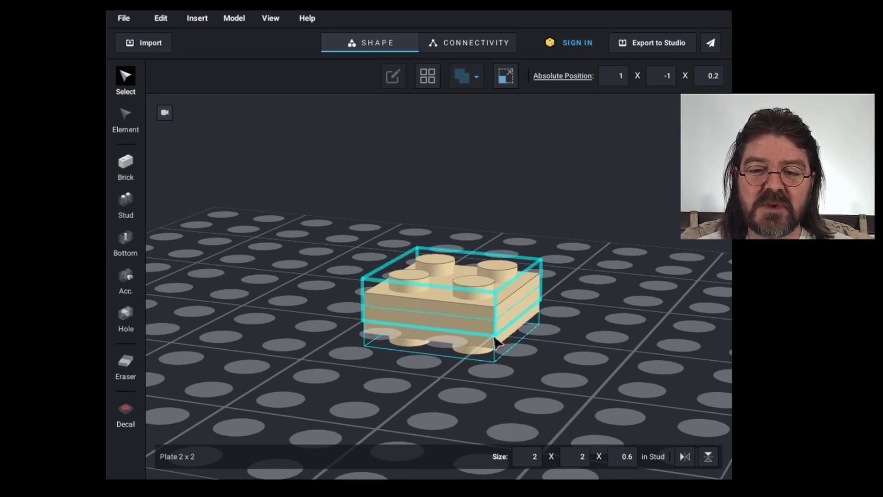
right_drag(572, 320, 582, 316)
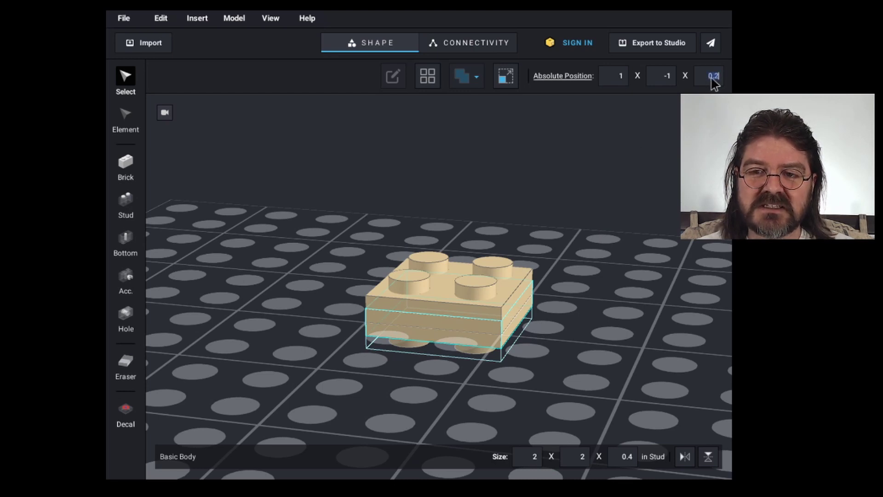
Step: Set the body's Z position to 0.4 and check the underside
text(0)
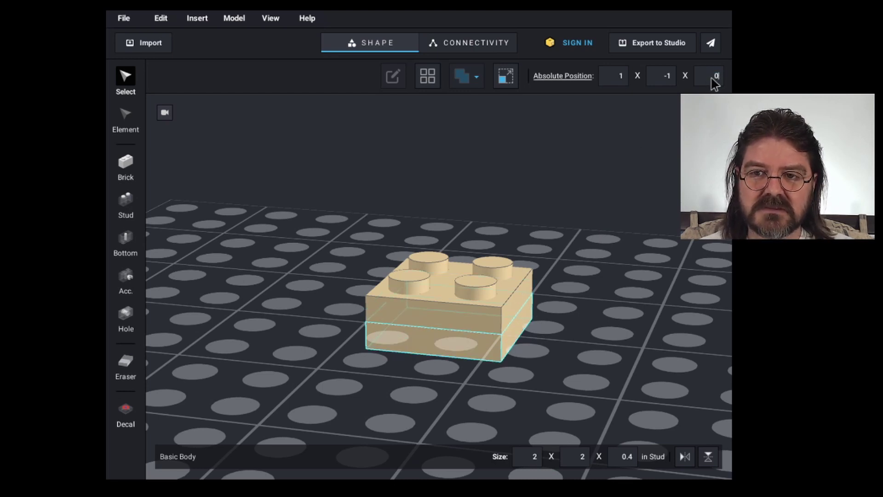
text(.4)
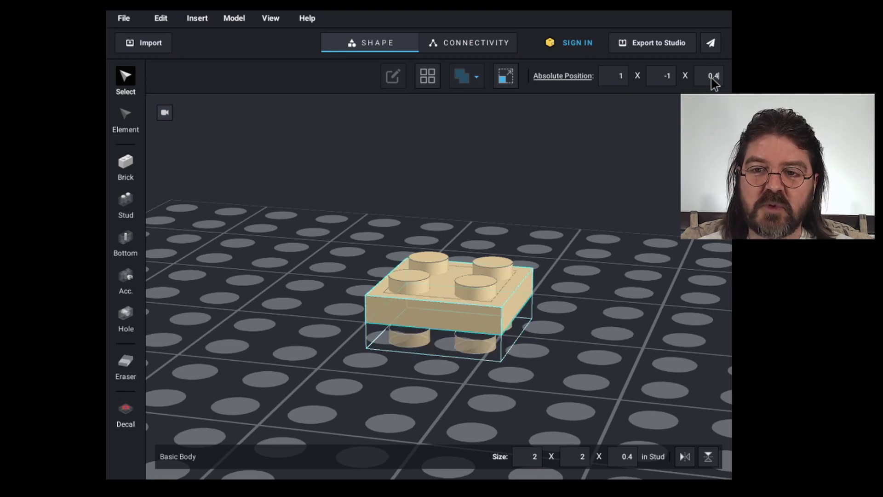
right_drag(533, 351, 566, 355)
drag(566, 355, 612, 309)
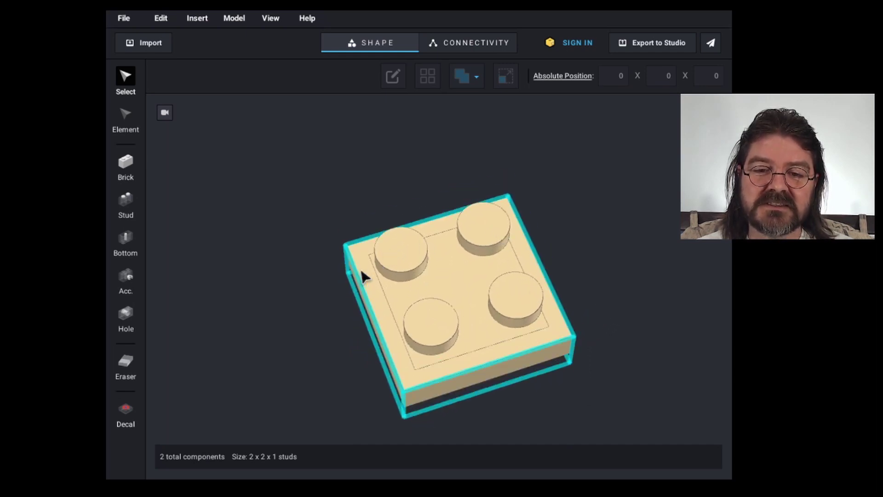
drag(402, 343, 644, 331)
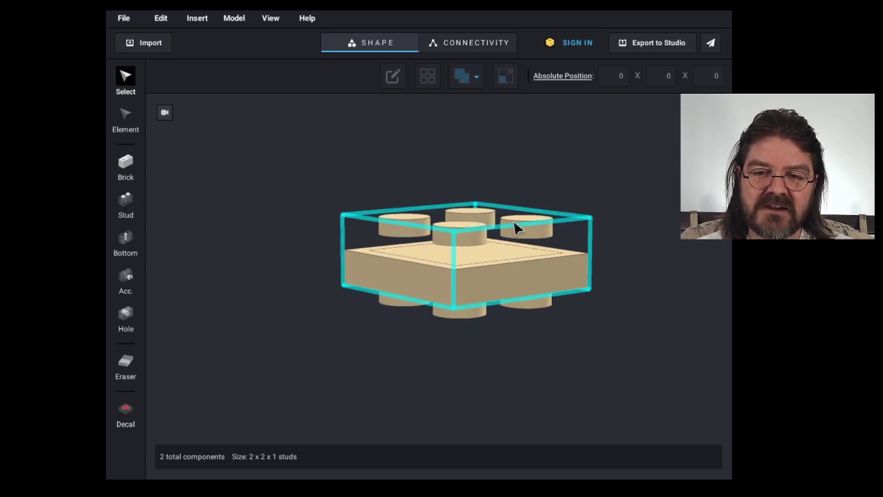
drag(522, 233, 579, 340)
click(492, 364)
click(491, 363)
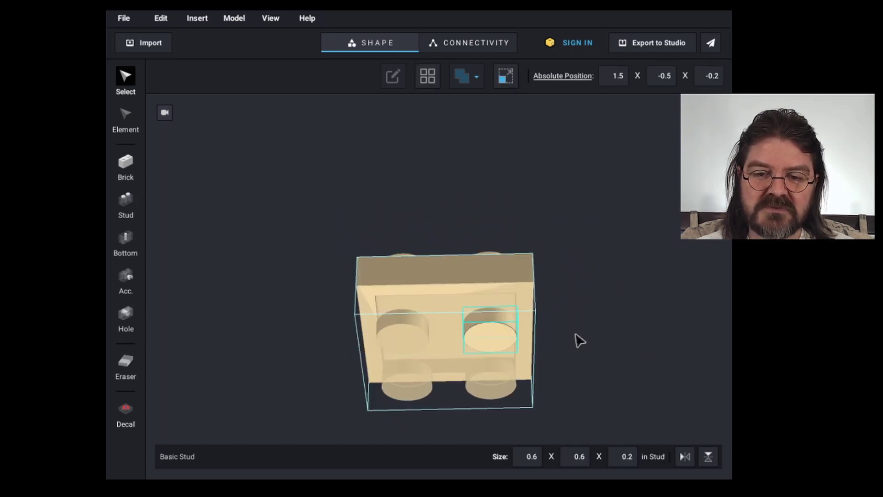
shift+click(502, 389)
shift+click(407, 381)
shift+click(517, 392)
drag(516, 392, 475, 300)
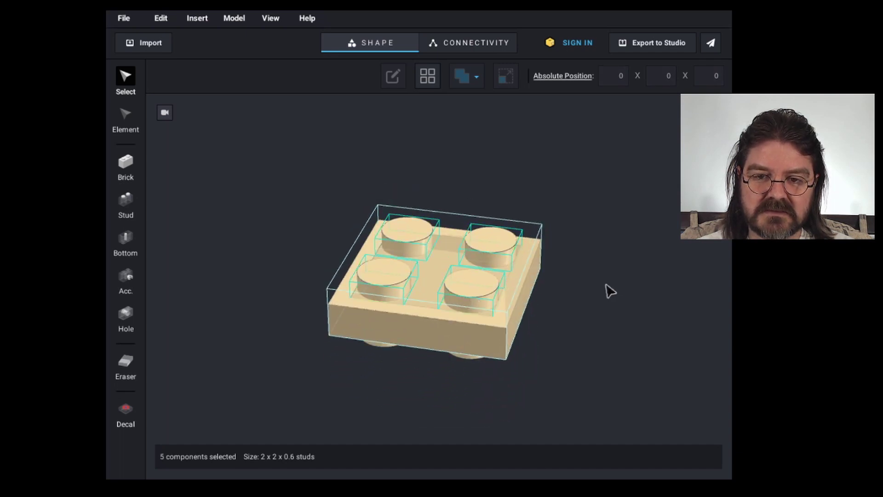
click(613, 292)
drag(613, 292, 565, 380)
click(463, 318)
right_drag(463, 318, 542, 355)
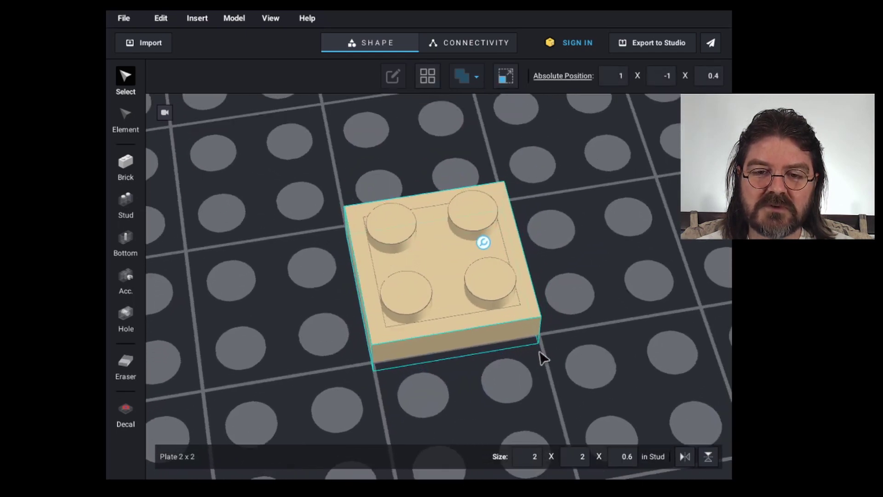
right_drag(574, 321, 570, 335)
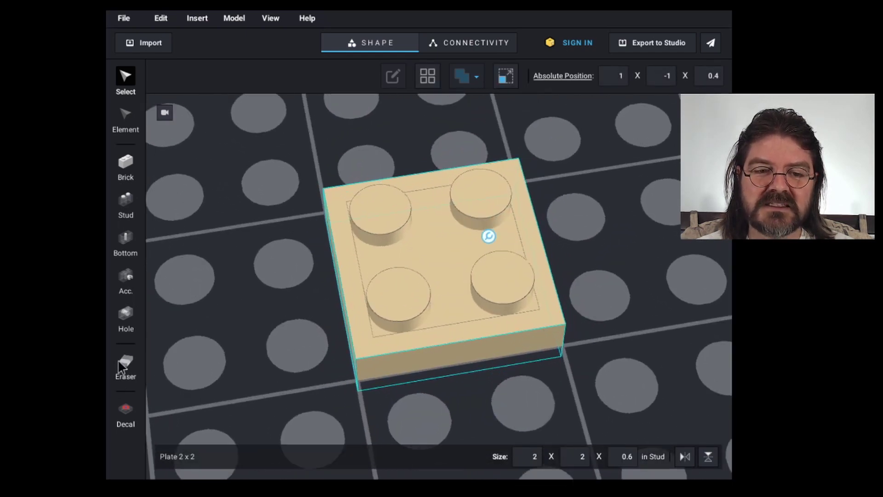
drag(570, 335, 266, 258)
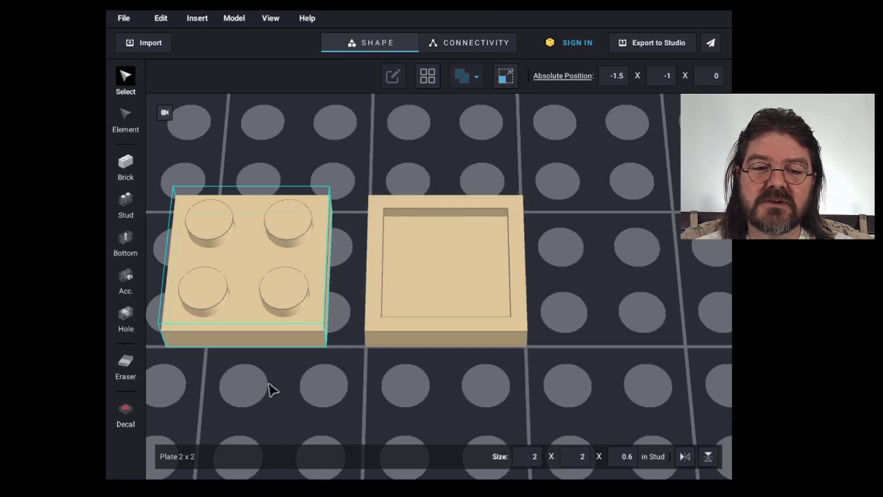
Step: Erase the outline edges inside the hollow 2x2 piece's recess with the outline eraser
click(128, 364)
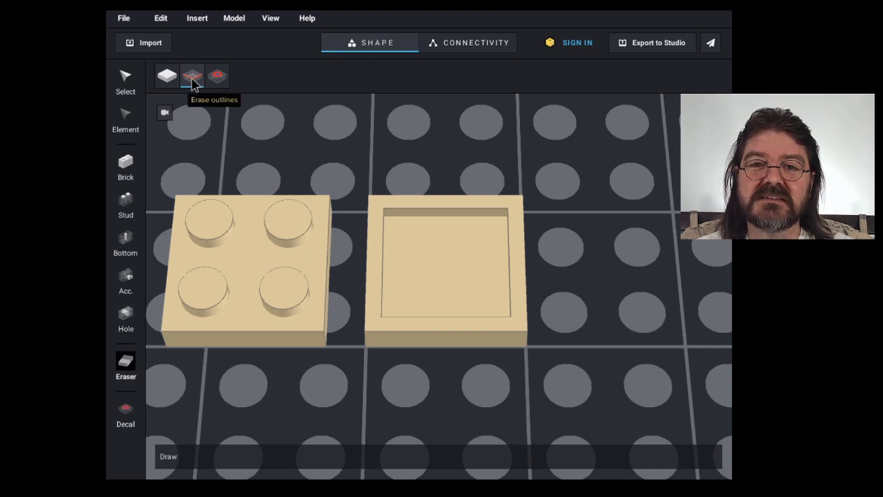
click(191, 76)
scroll(506, 180, up, 3)
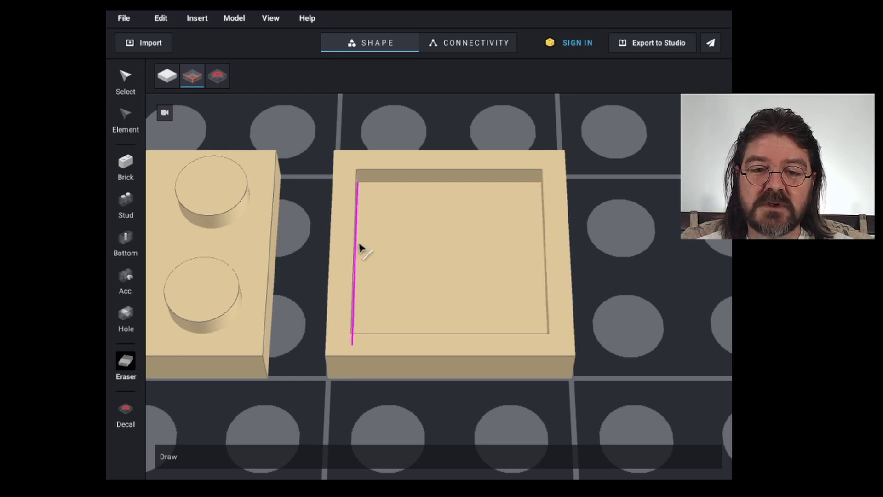
right_drag(395, 254, 499, 299)
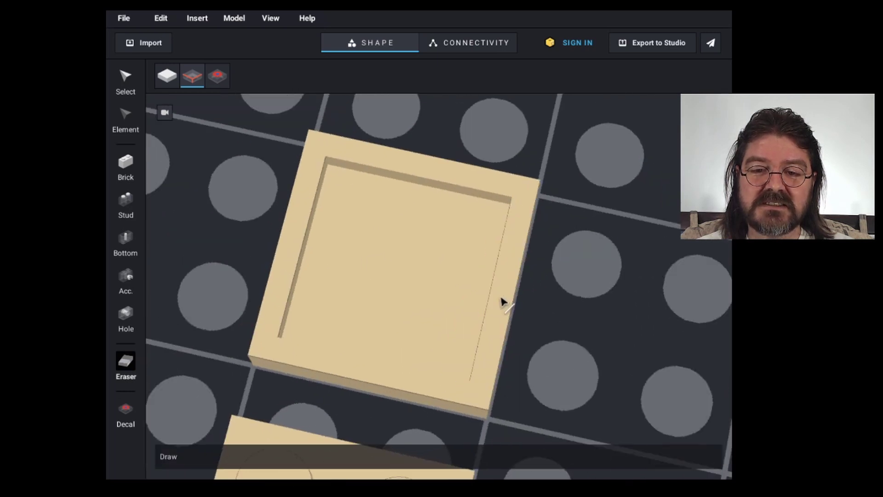
right_drag(466, 274, 416, 211)
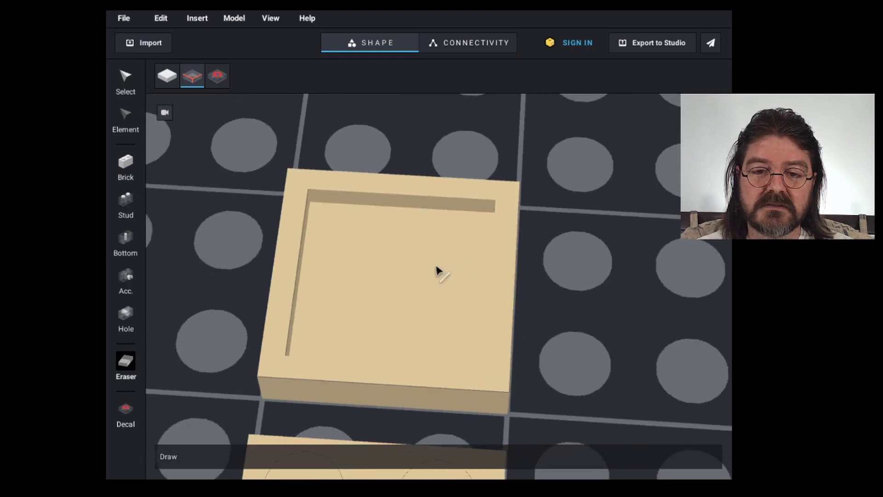
right_drag(436, 270, 380, 255)
right_drag(463, 203, 423, 301)
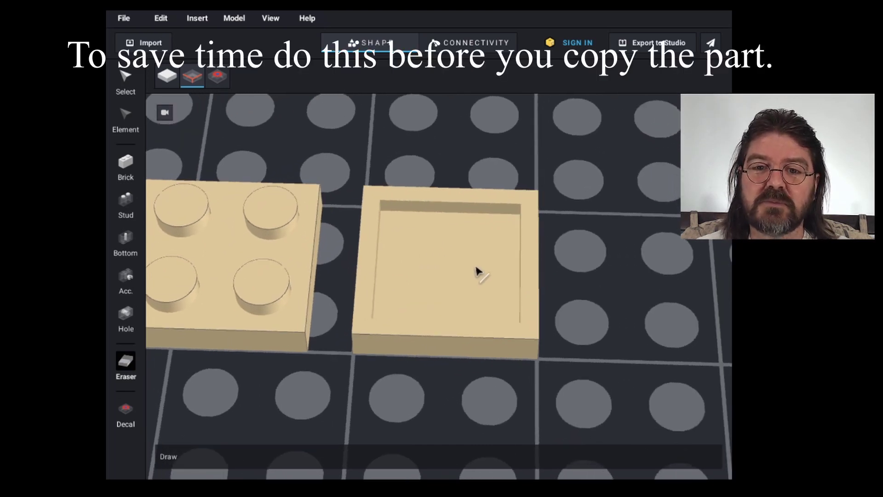
Step: Seat the studded 2x2 plate onto the hollow piece at position 1, -1, 0.2
key(Escape)
right_click(593, 243)
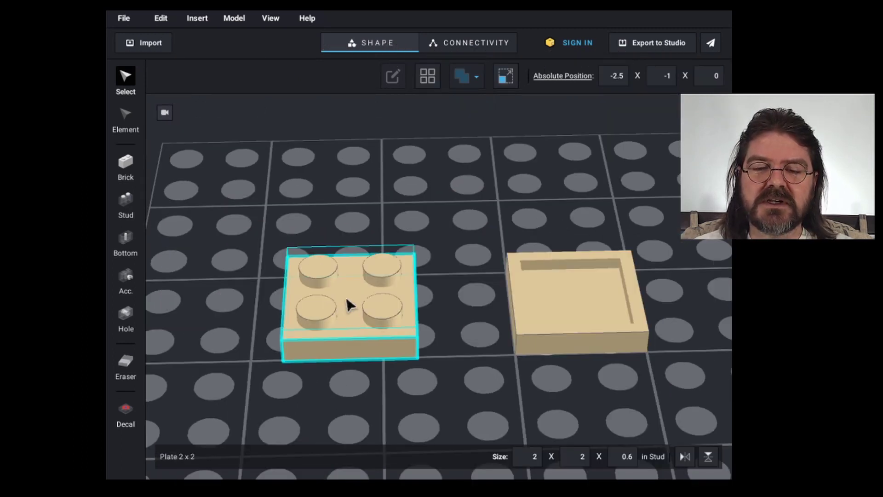
drag(349, 306, 577, 290)
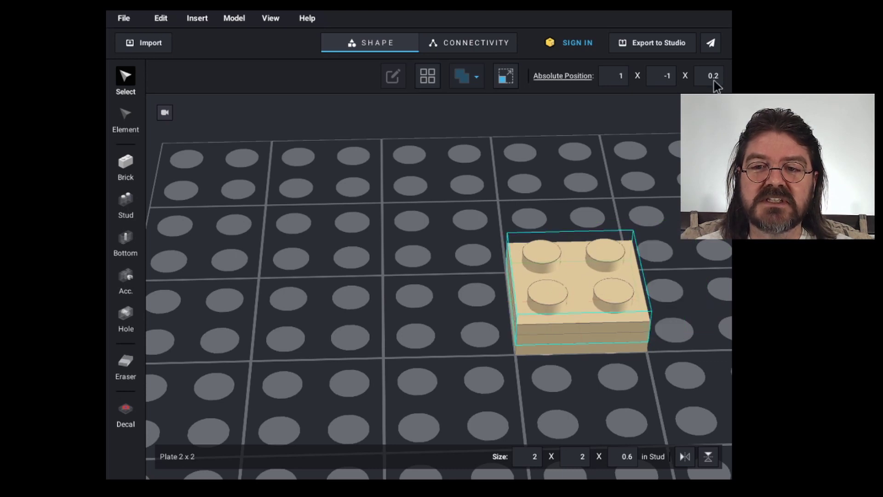
right_drag(657, 185, 654, 180)
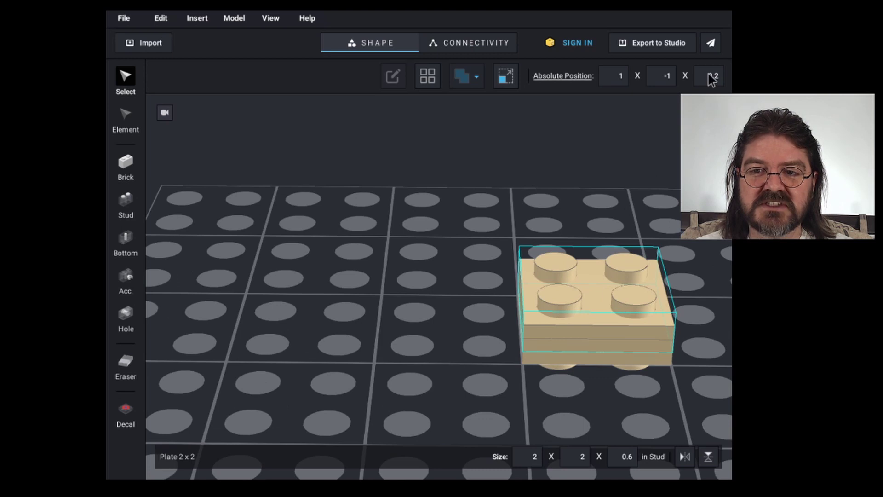
Step: Marquee-select both stacked pieces together
click(389, 318)
right_drag(362, 338, 294, 375)
drag(284, 378, 536, 213)
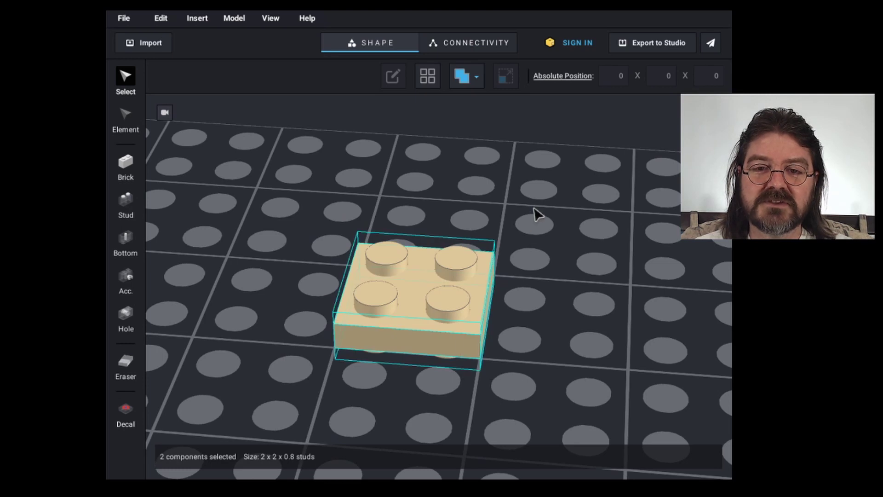
Step: Group the two stacked pieces as Group 1 and move the block to position 1, -1, 0
right_click(564, 222)
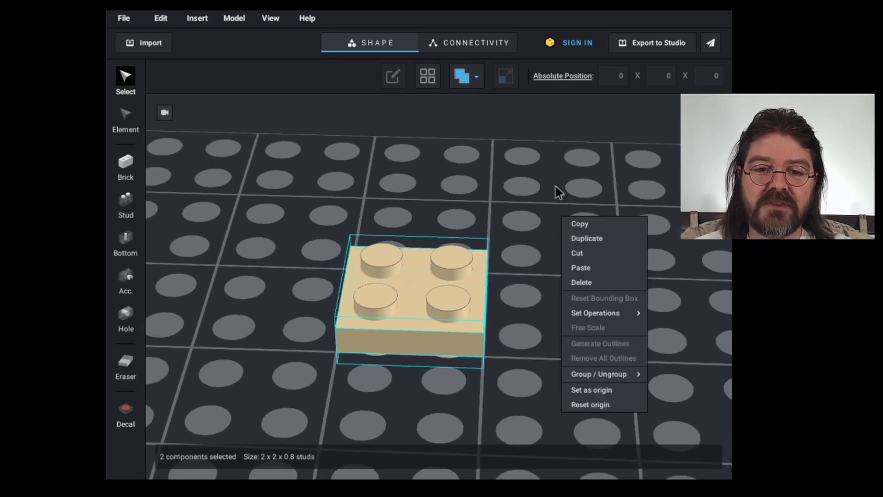
click(242, 20)
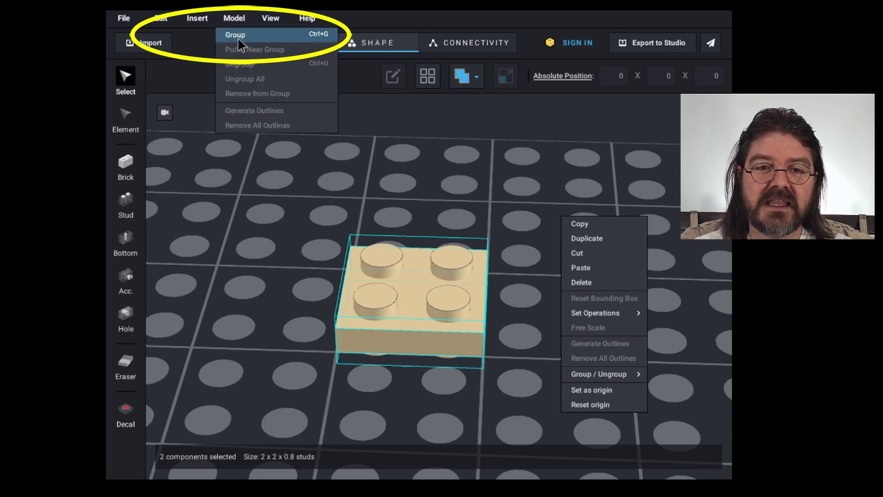
click(237, 37)
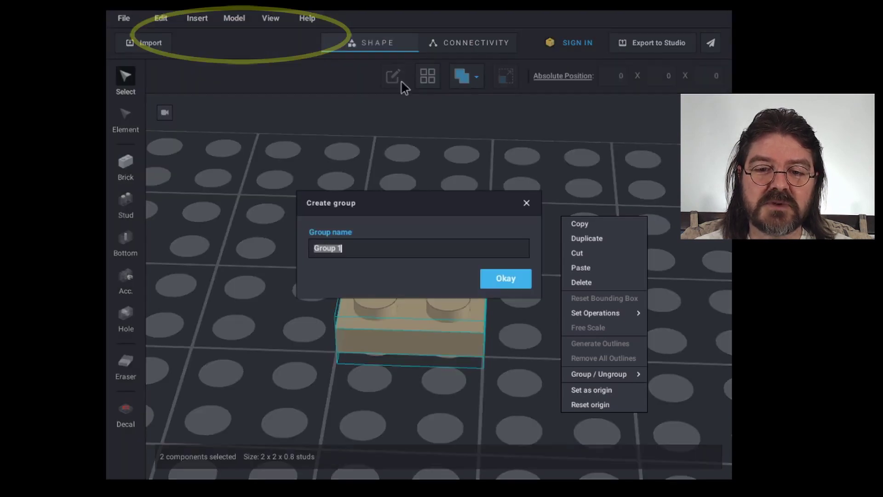
click(506, 277)
mouse_move(434, 306)
mouse_down()
mouse_move(553, 309)
mouse_move(369, 308)
mouse_move(474, 292)
mouse_move(416, 284)
mouse_move(428, 293)
mouse_up()
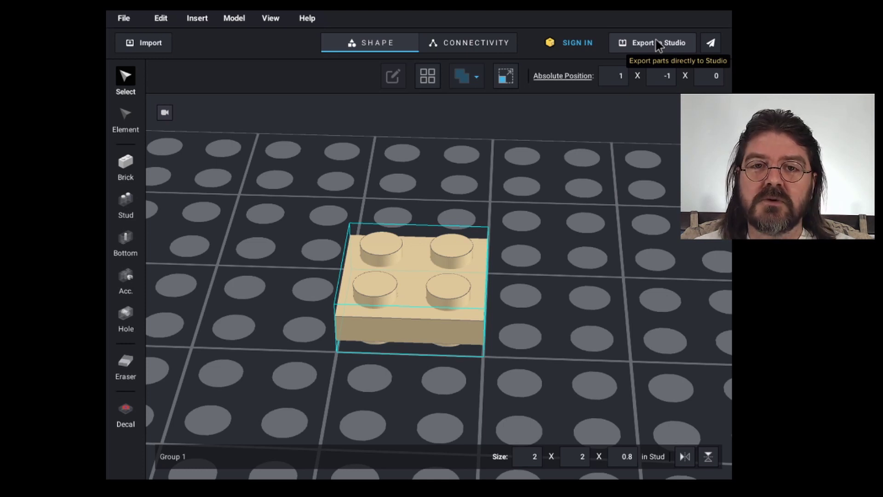
click(124, 19)
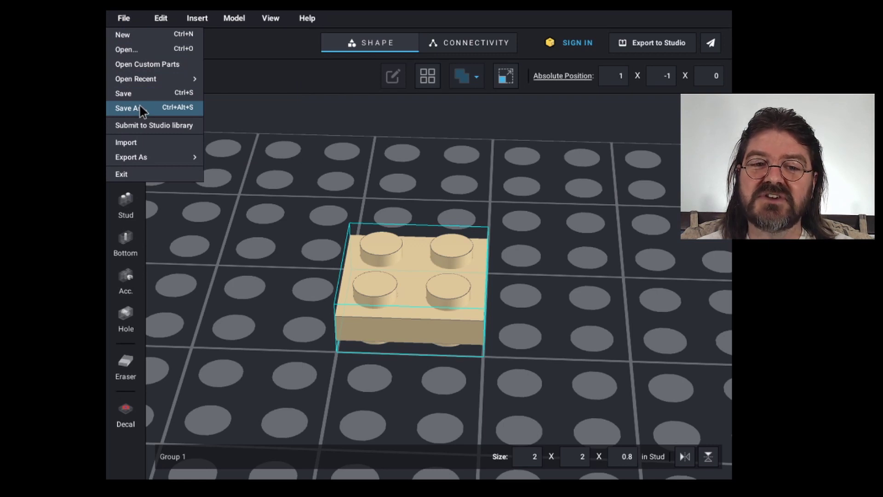
click(543, 168)
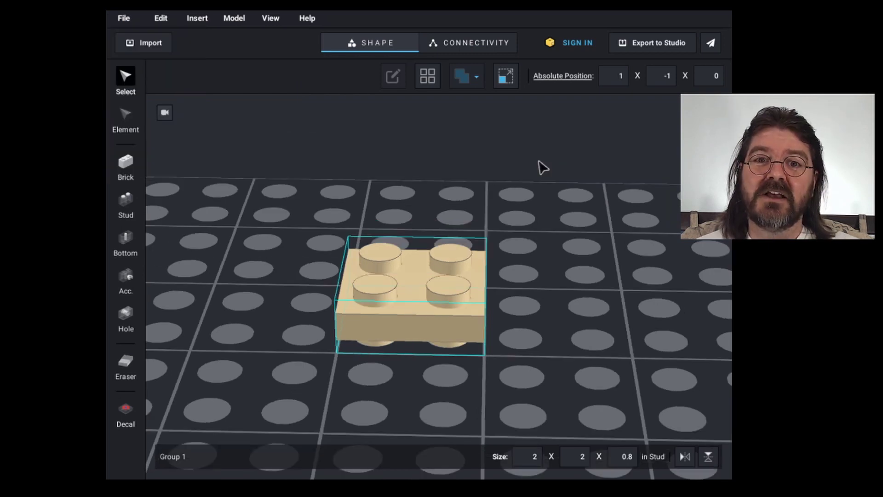